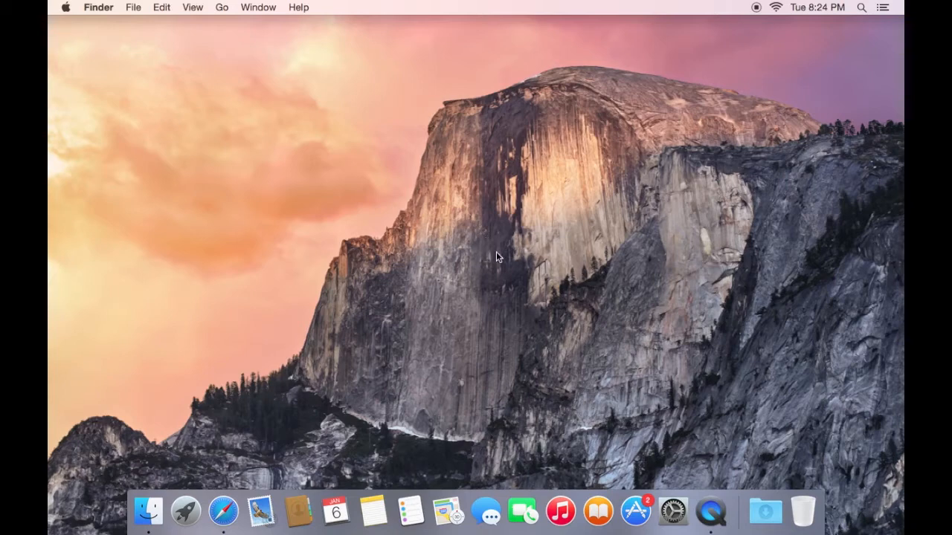
Examine the Wi-Fi connection's TCP/IP and DNS settings in the Network pane of System Preferences
{"action": "left_click", "coordinate": [673, 510]}
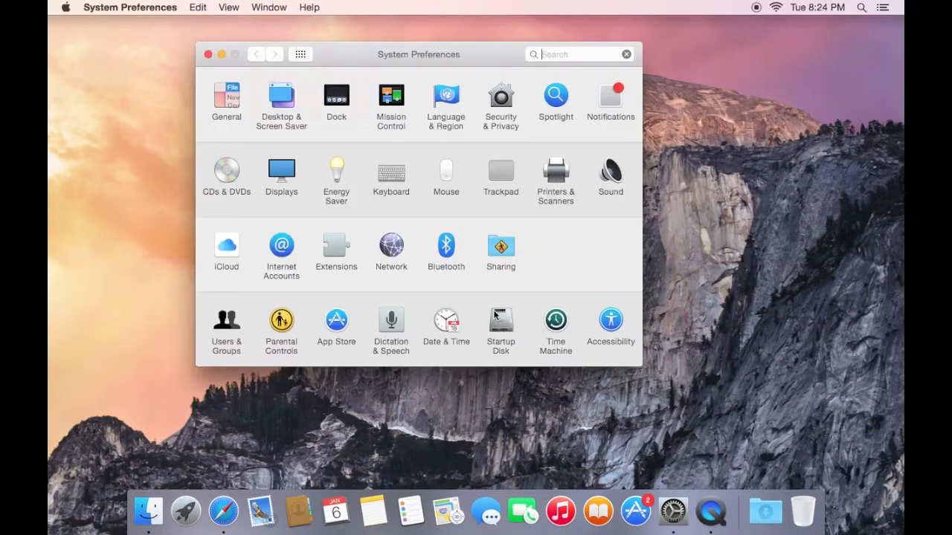
{"action": "left_click", "coordinate": [392, 246]}
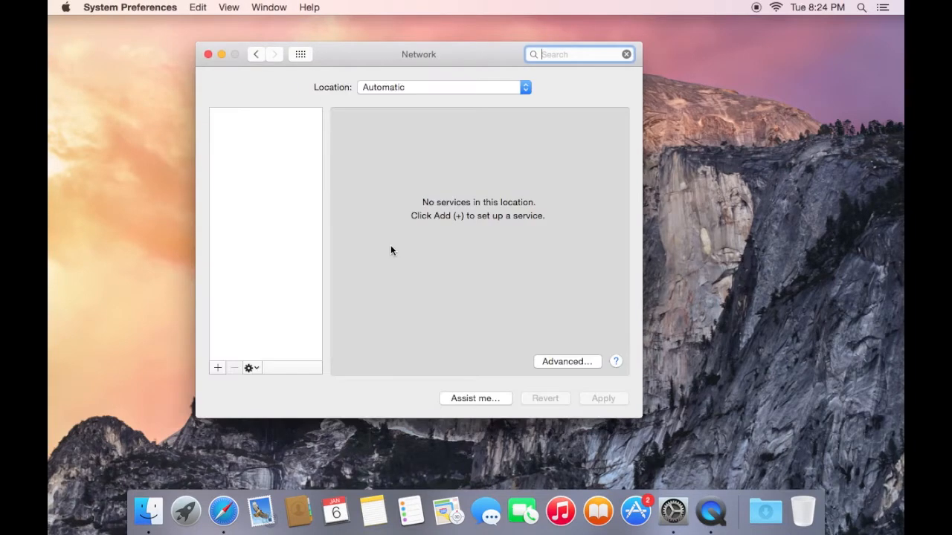
{"action": "left_click", "coordinate": [273, 132]}
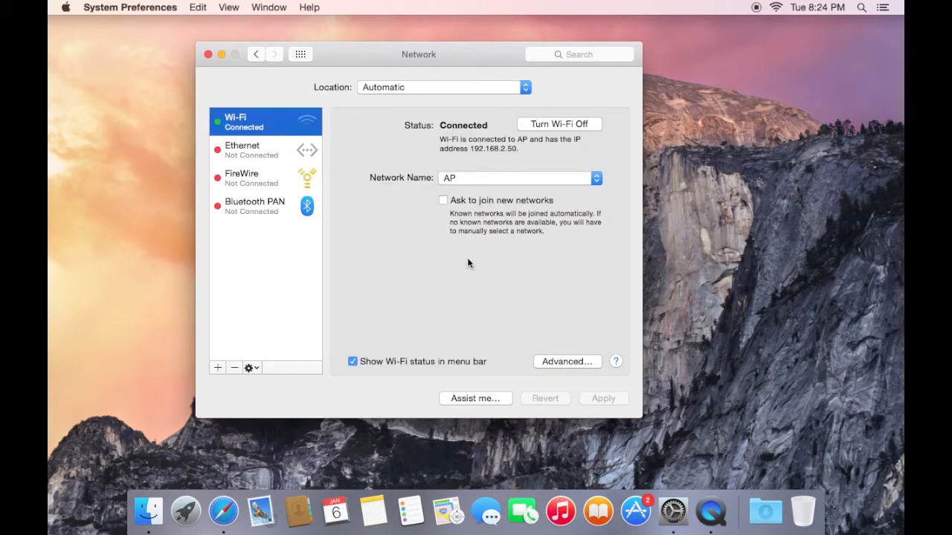
{"action": "left_click", "coordinate": [582, 363]}
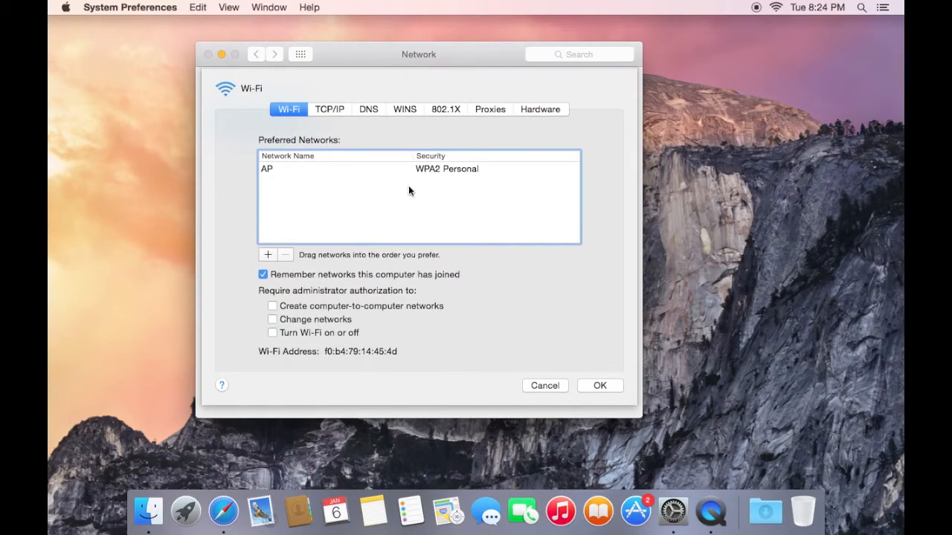
{"action": "left_click", "coordinate": [330, 114]}
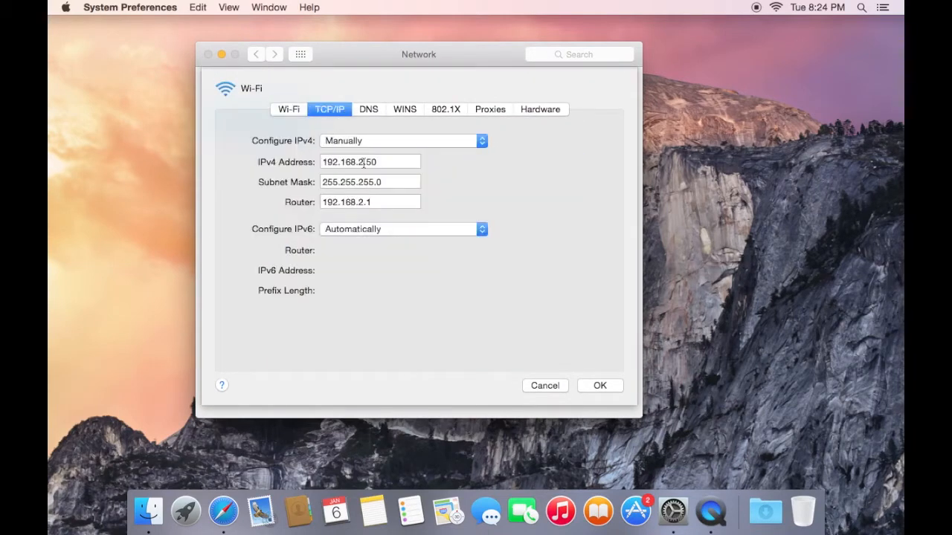
{"action": "left_click", "coordinate": [366, 111]}
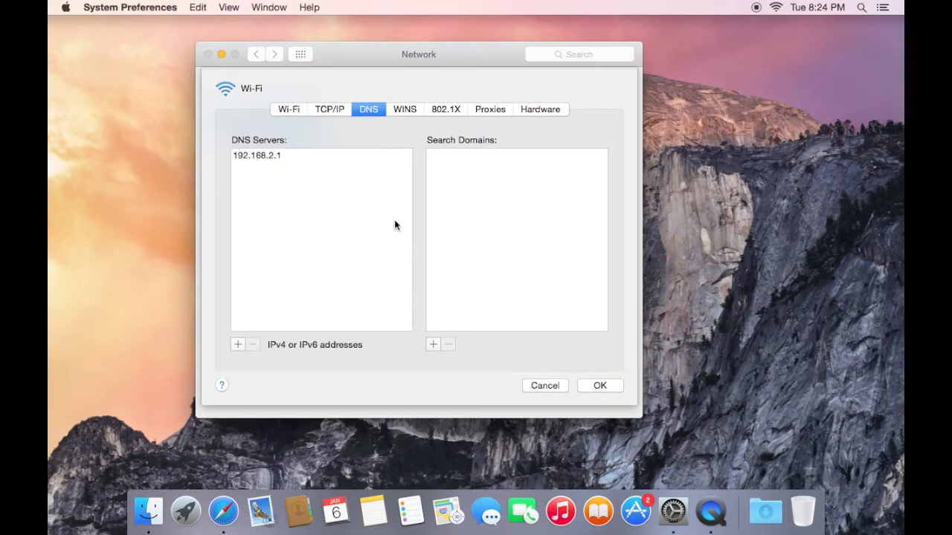
{"action": "left_click", "coordinate": [597, 386]}
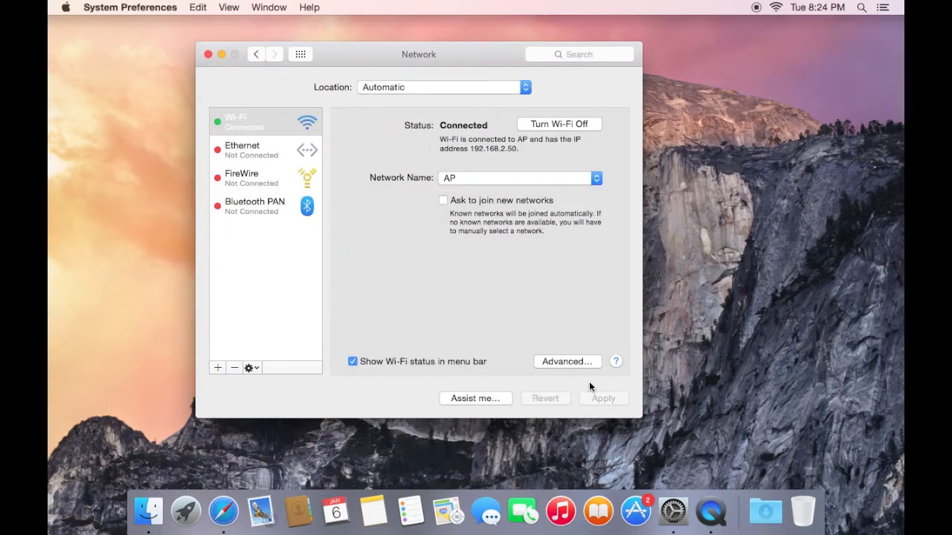
{"action": "key", "text": "super+w"}
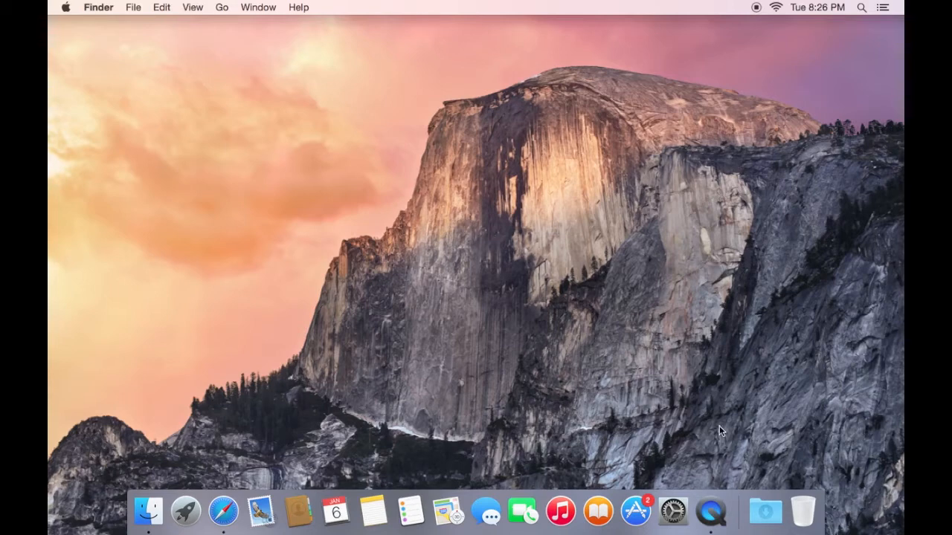
Set computer sleep on battery power to Never in the Energy Saver preferences and accept the higher energy use
{"action": "left_click", "coordinate": [672, 508]}
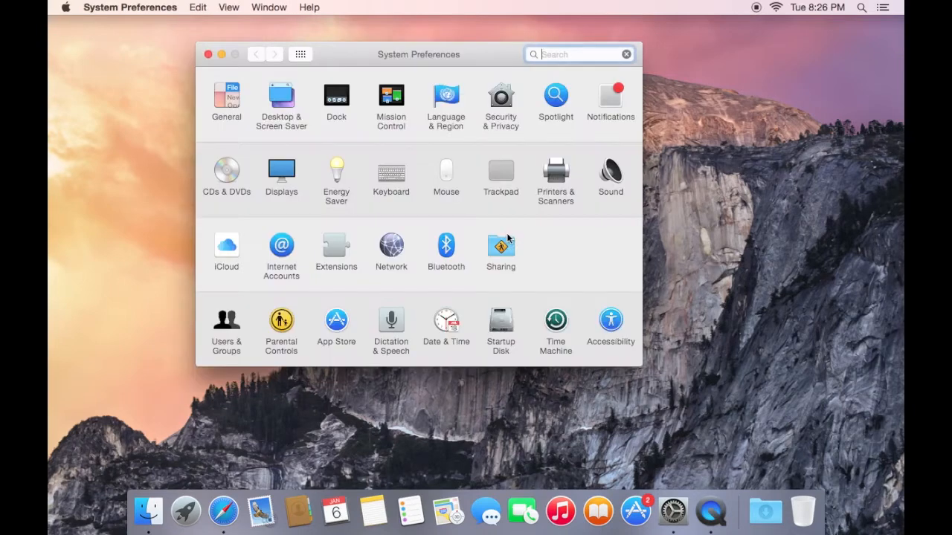
{"action": "left_click", "coordinate": [339, 177]}
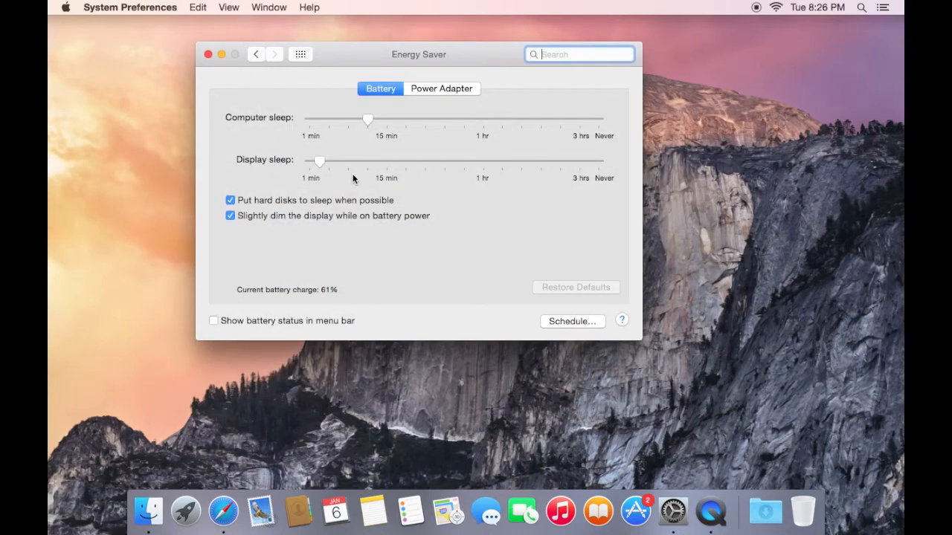
{"action": "left_click_drag", "start_coordinate": [367, 119], "coordinate": [647, 122]}
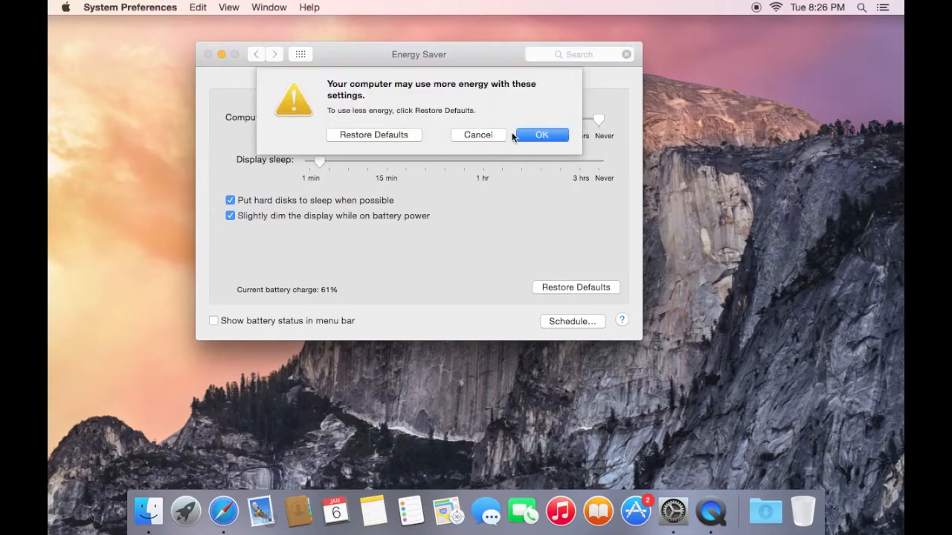
{"action": "left_click", "coordinate": [535, 134]}
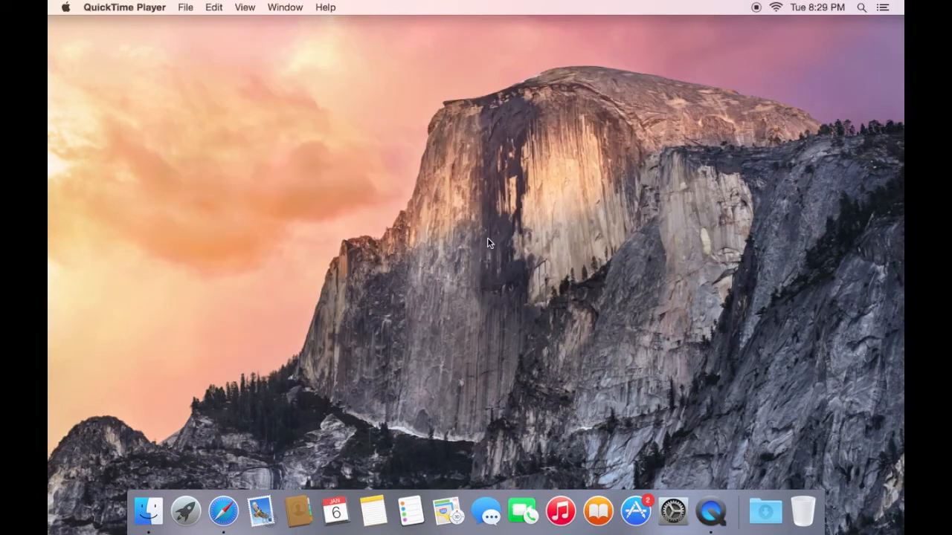
Search the App Store for OS X Server and get the app
{"action": "left_click", "coordinate": [636, 511]}
{"action": "left_click", "coordinate": [735, 46]}
{"action": "type", "text": "oS X Server"}
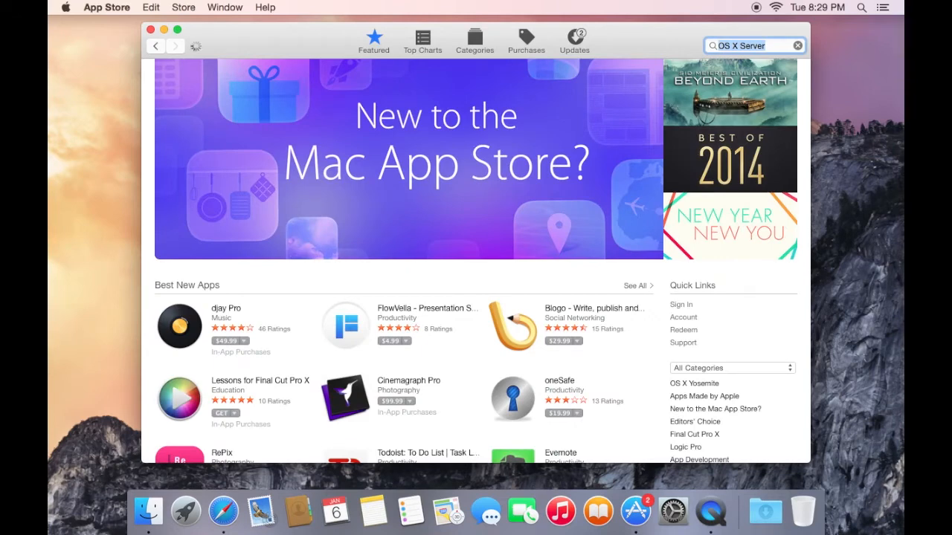
{"action": "left_click", "coordinate": [227, 141]}
{"action": "left_click", "coordinate": [226, 142]}
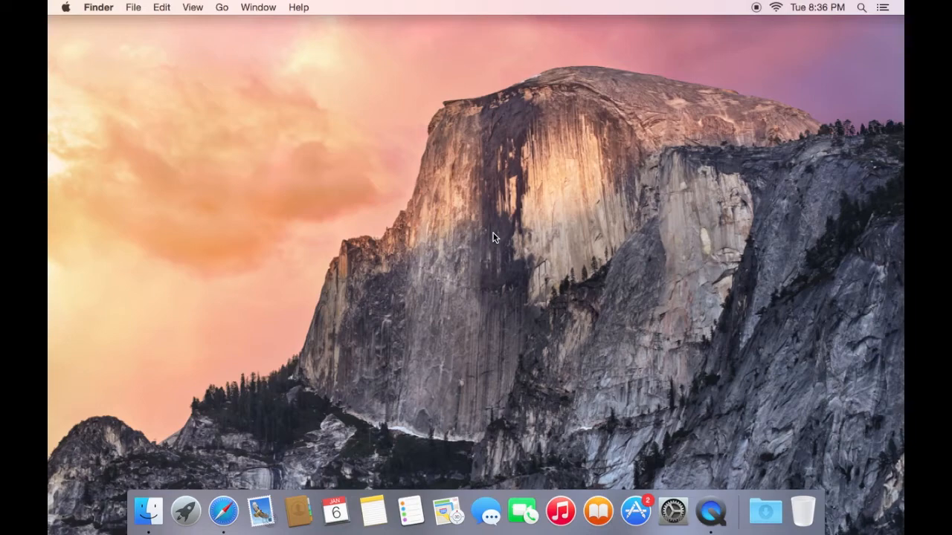
Launch the Server app and set it up on this Mac, accepting the licence agreement and authorising with the administrator password
{"action": "left_click", "coordinate": [186, 512]}
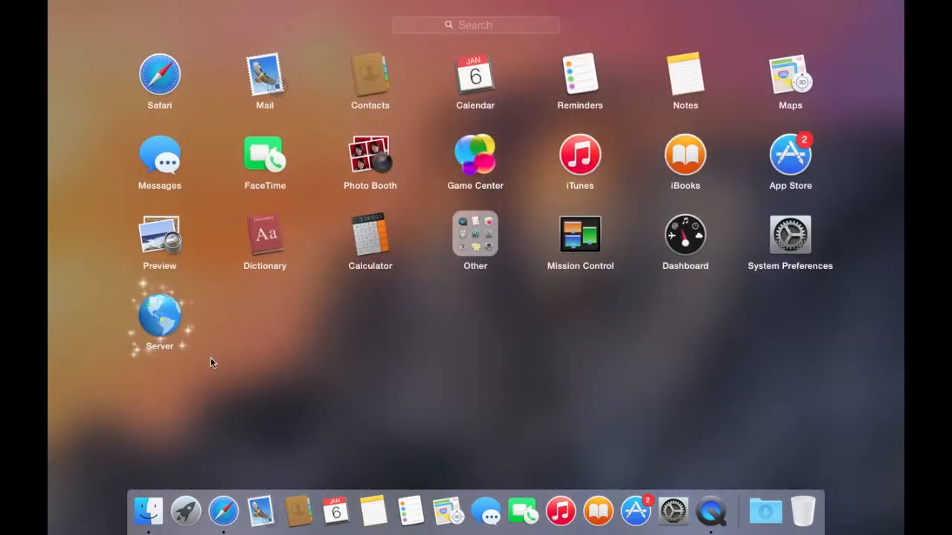
{"action": "left_click", "coordinate": [159, 318]}
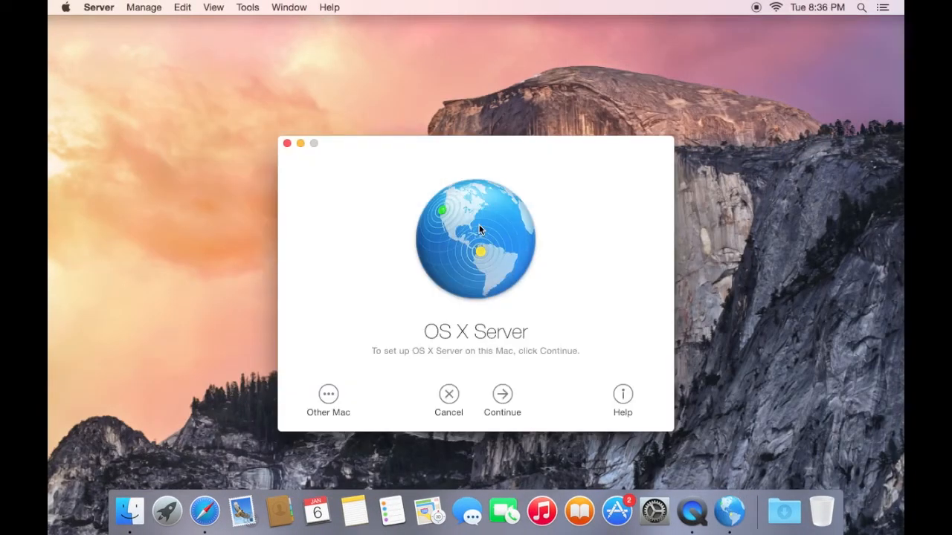
{"action": "left_click", "coordinate": [502, 392]}
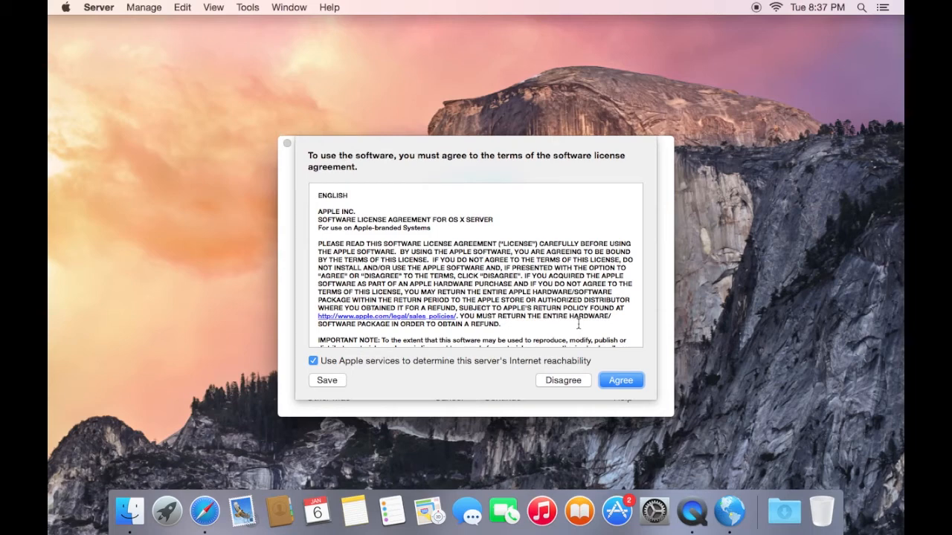
{"action": "left_click", "coordinate": [610, 381]}
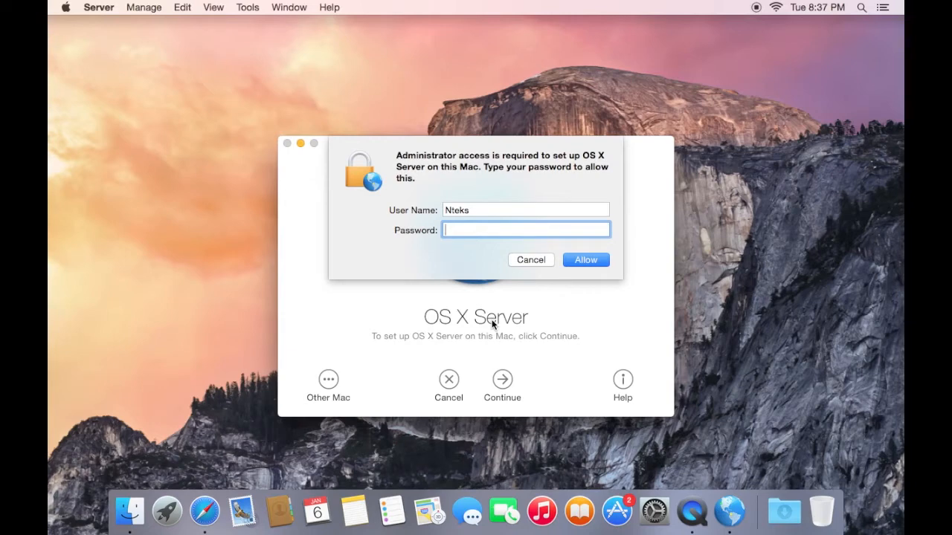
{"action": "key", "text": "Return"}
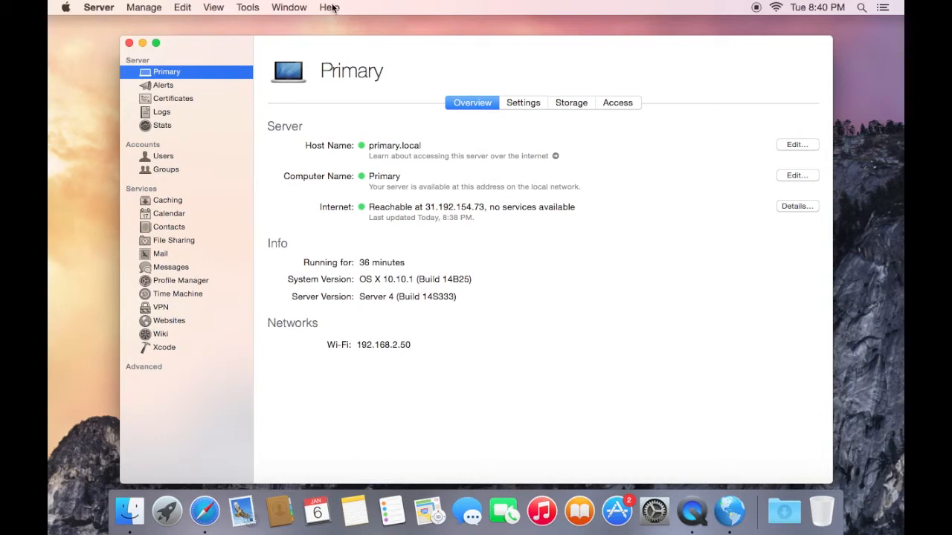
{"action": "left_click", "coordinate": [332, 7]}
{"action": "left_click", "coordinate": [504, 235]}
Start changing the server's host name, choose Internet as the access type and enter primary.nteks.pro as the host name
{"action": "left_click", "coordinate": [796, 147]}
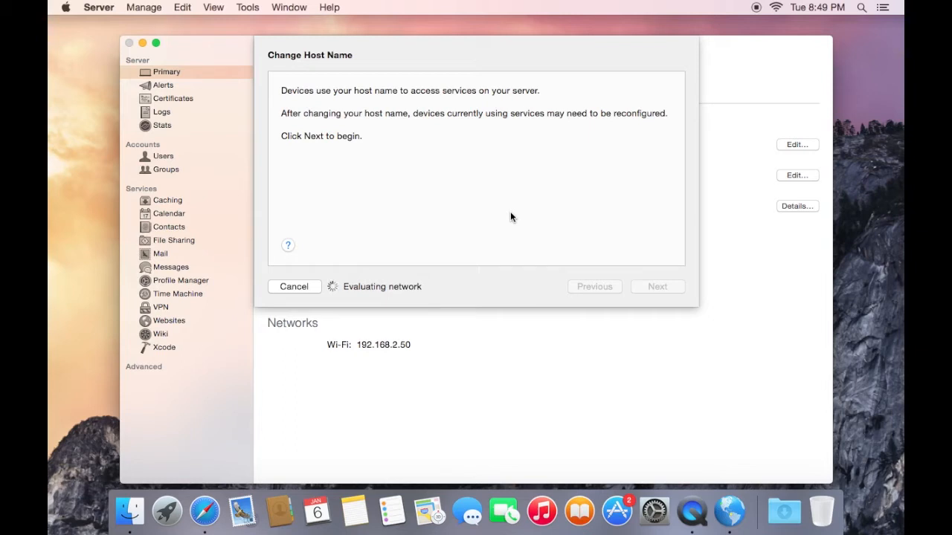
{"action": "left_click", "coordinate": [654, 287]}
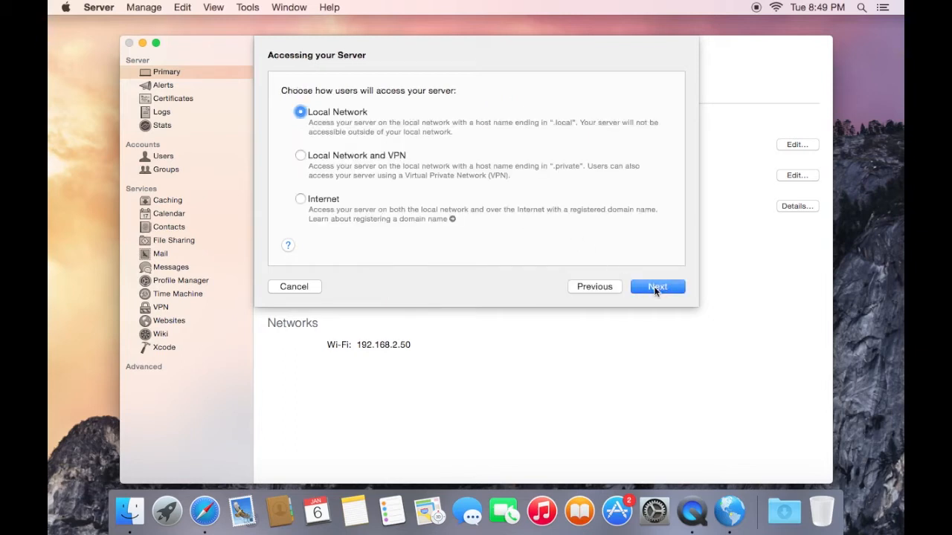
{"action": "left_click", "coordinate": [302, 199]}
{"action": "left_click", "coordinate": [638, 284]}
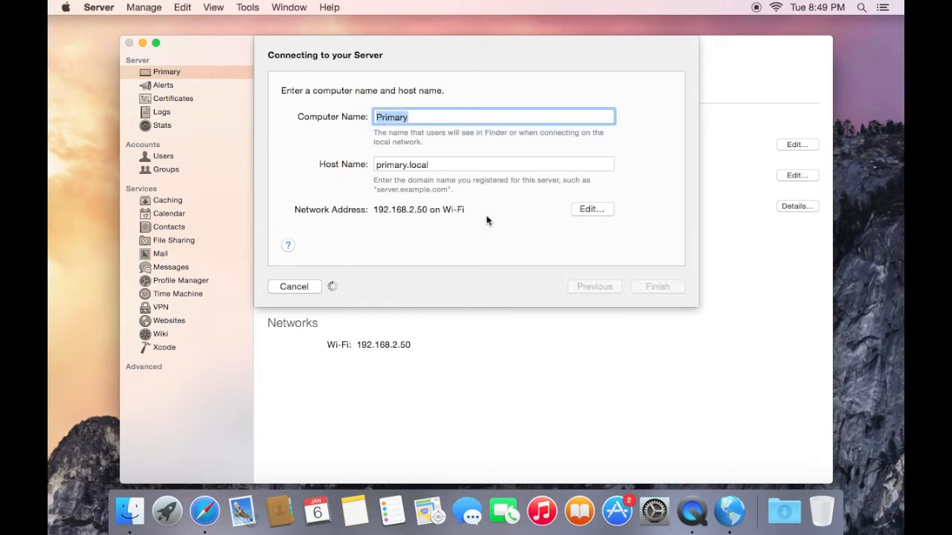
{"action": "double_click", "coordinate": [453, 164]}
{"action": "type", "text": "primary.nteks.pro"}
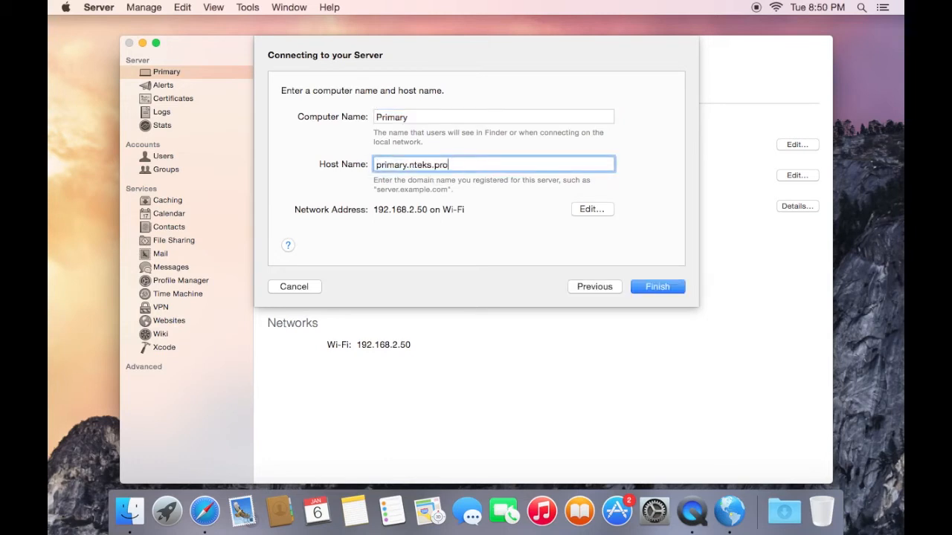
Check the server's Wi-Fi network configuration without changing it, and finish the host name change with automatic DNS setup
{"action": "left_click", "coordinate": [589, 209]}
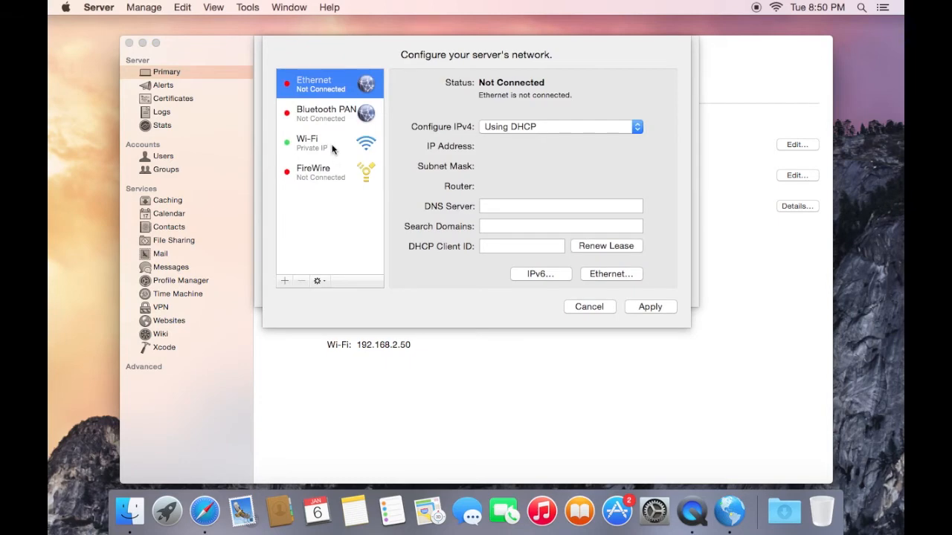
{"action": "left_click", "coordinate": [334, 148]}
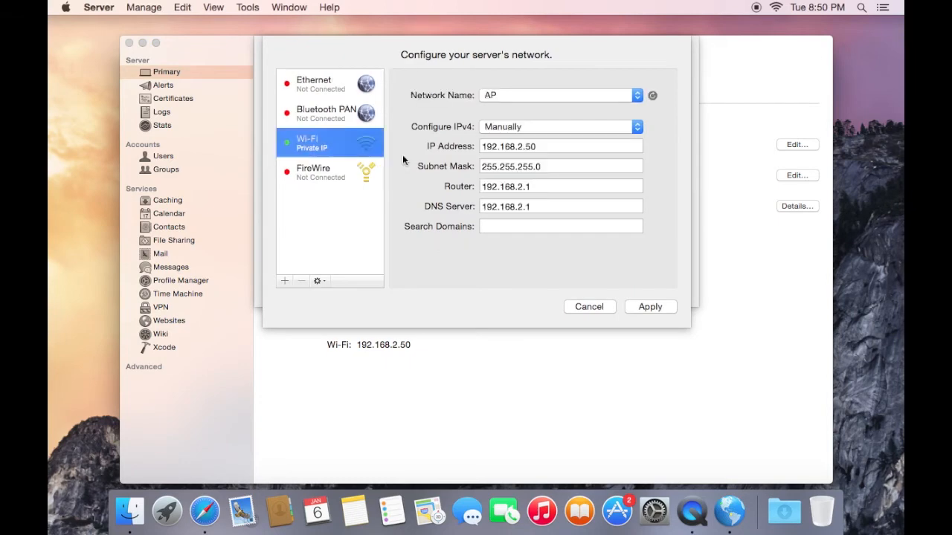
{"action": "left_click", "coordinate": [599, 308]}
{"action": "left_click", "coordinate": [652, 288]}
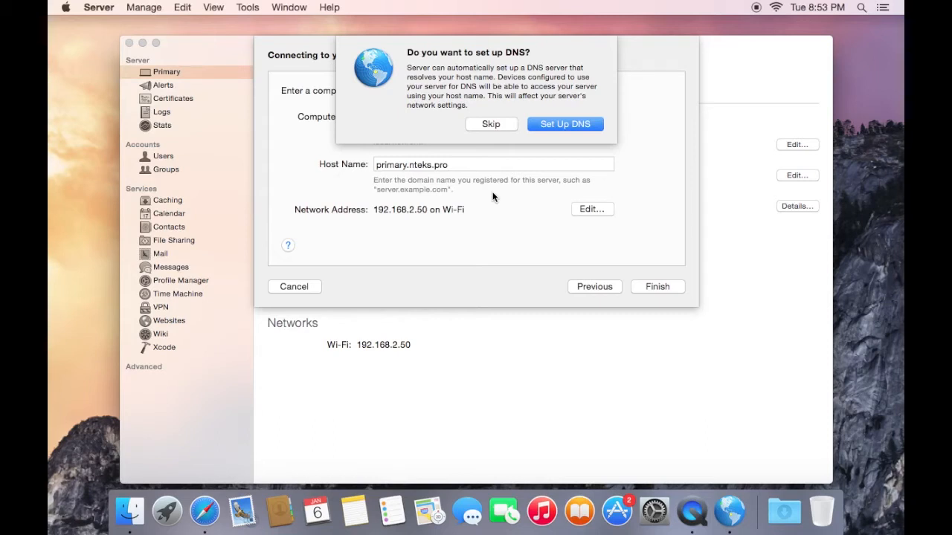
{"action": "left_click", "coordinate": [557, 124]}
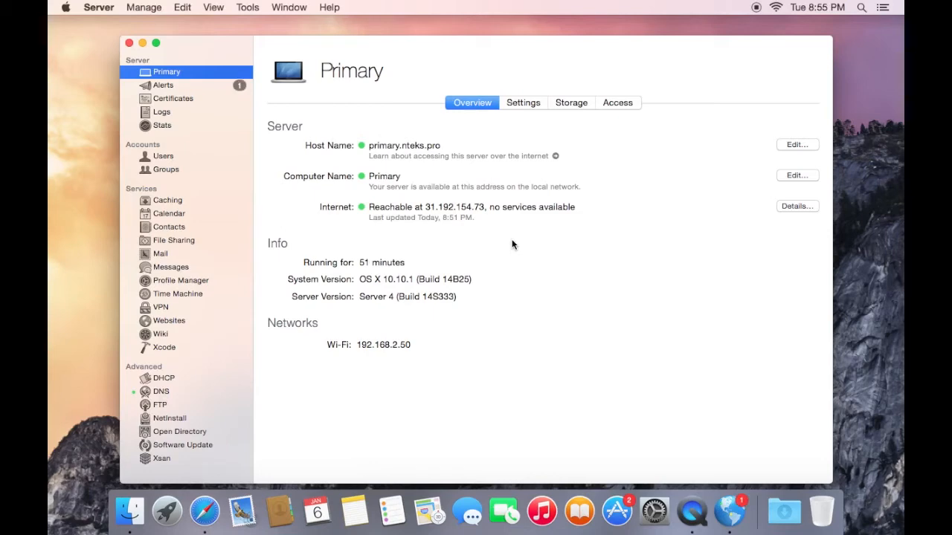
Switch to System Preferences and remove 192.168.2.1 from the Wi-Fi connection's DNS servers
{"action": "left_click", "coordinate": [651, 519]}
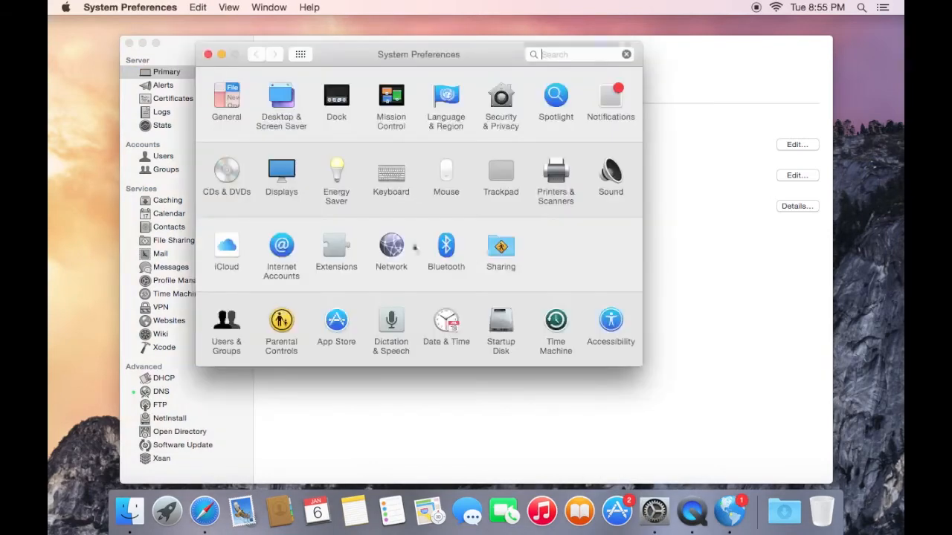
{"action": "left_click", "coordinate": [396, 250]}
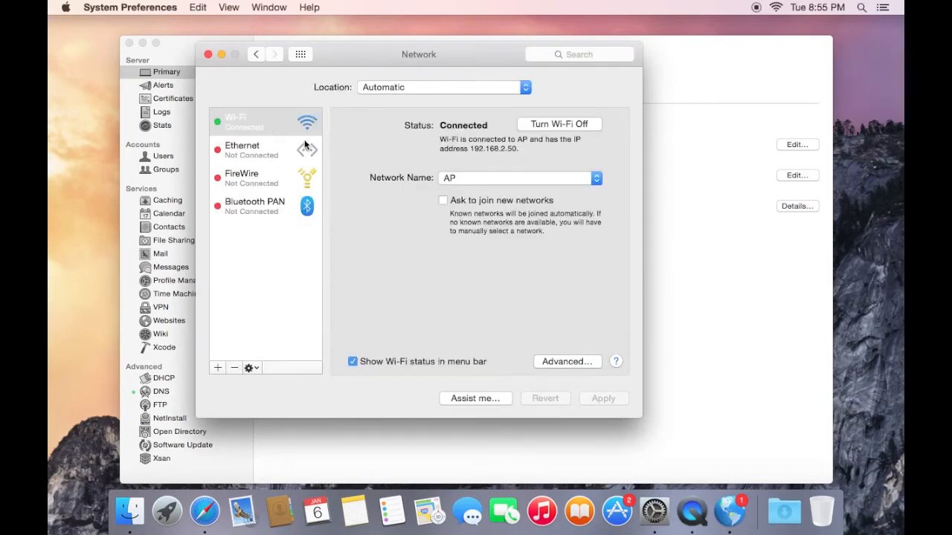
{"action": "left_click", "coordinate": [548, 359]}
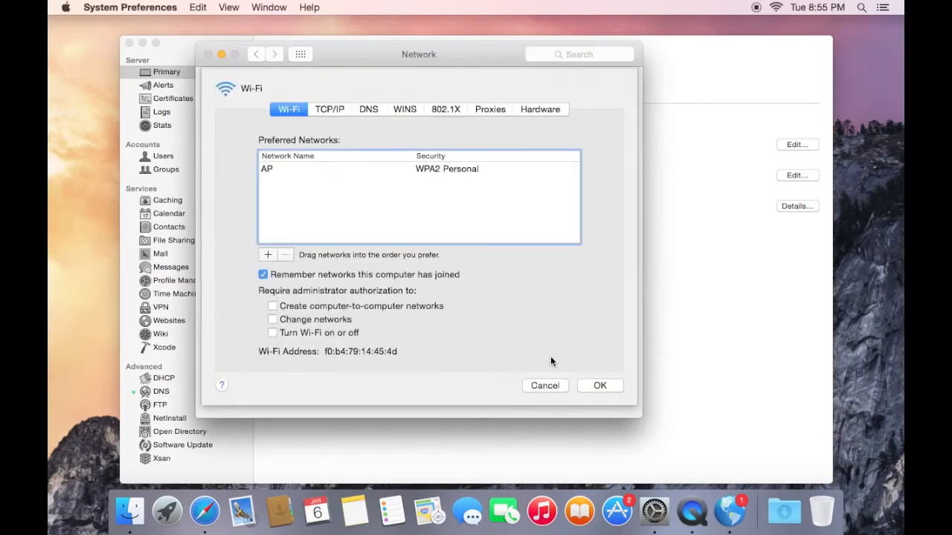
{"action": "left_click", "coordinate": [364, 111]}
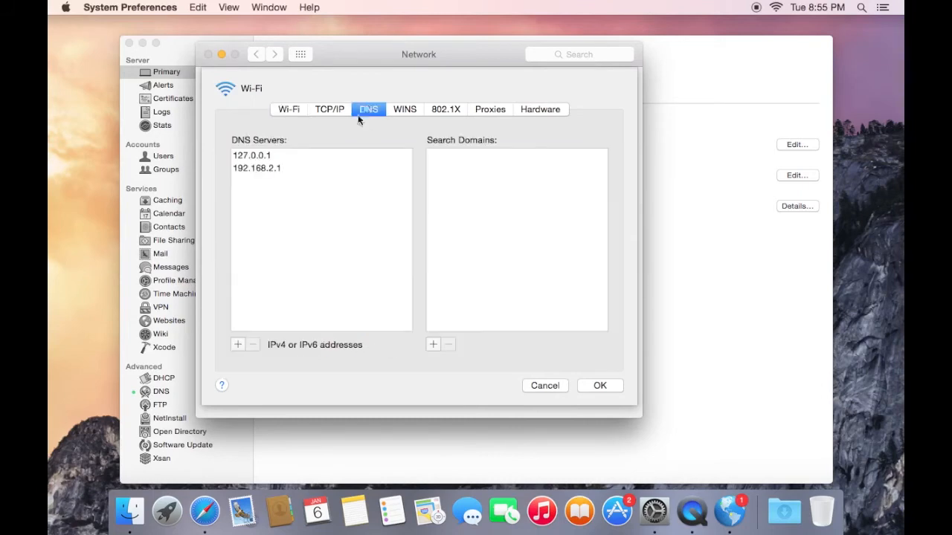
{"action": "left_click", "coordinate": [277, 168]}
{"action": "left_click", "coordinate": [253, 344]}
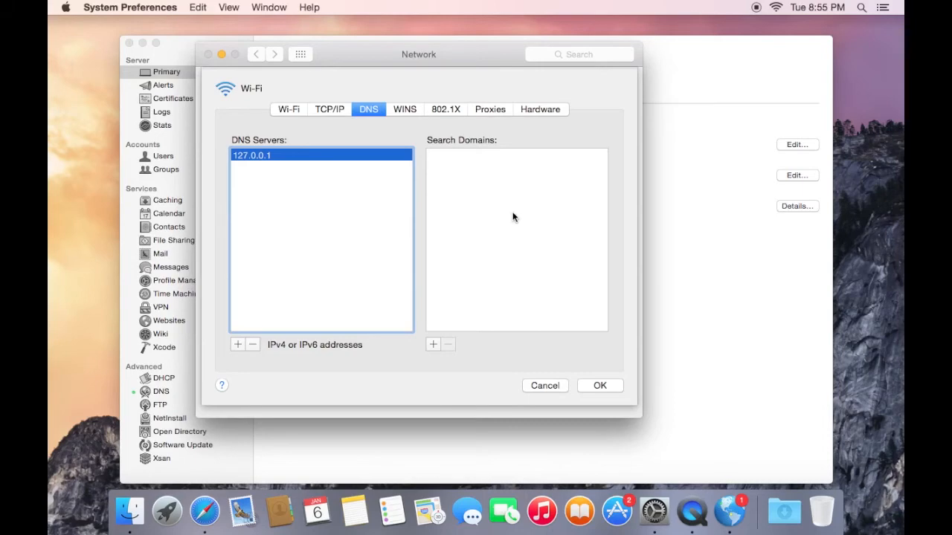
Add nteks.pro as a search domain for the Wi-Fi connection and apply the network changes
{"action": "left_click", "coordinate": [433, 344]}
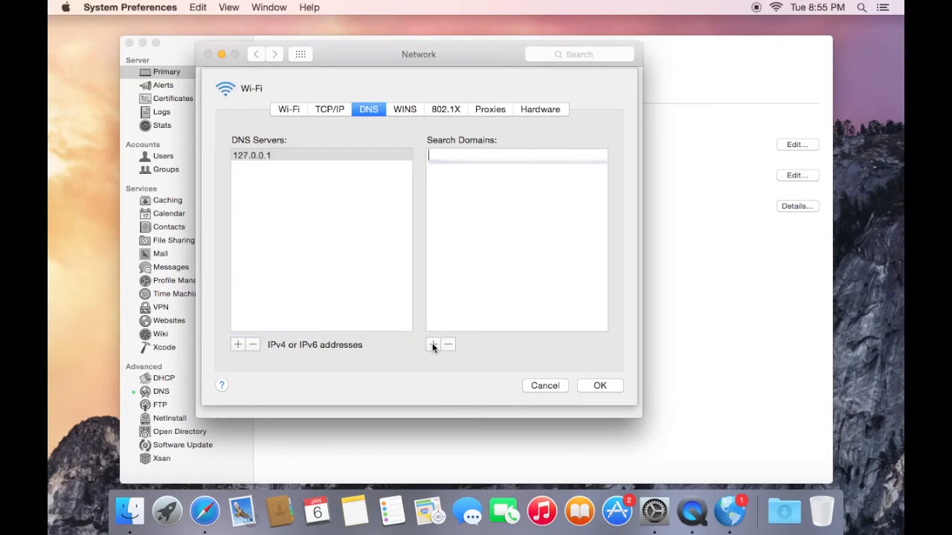
{"action": "type", "text": "nteks.pro"}
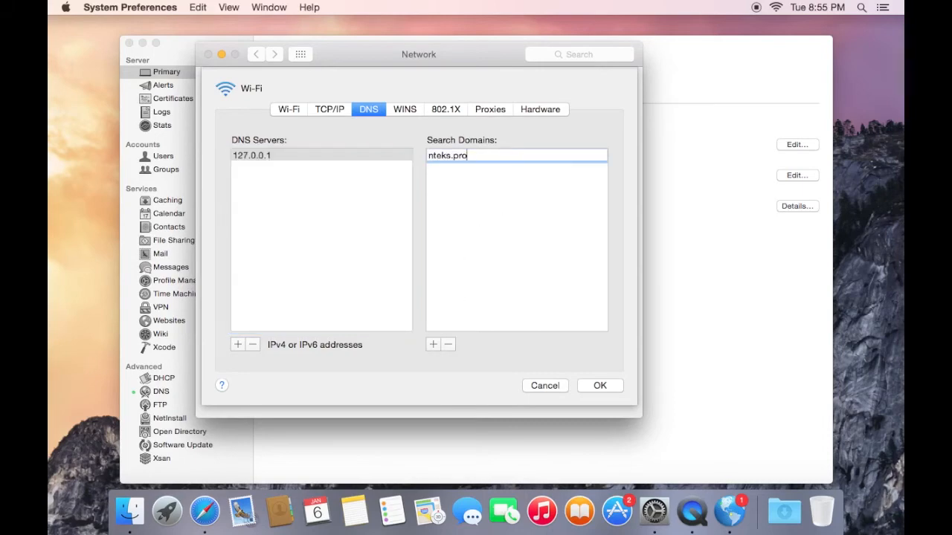
{"action": "left_click", "coordinate": [598, 386]}
{"action": "left_click", "coordinate": [599, 397]}
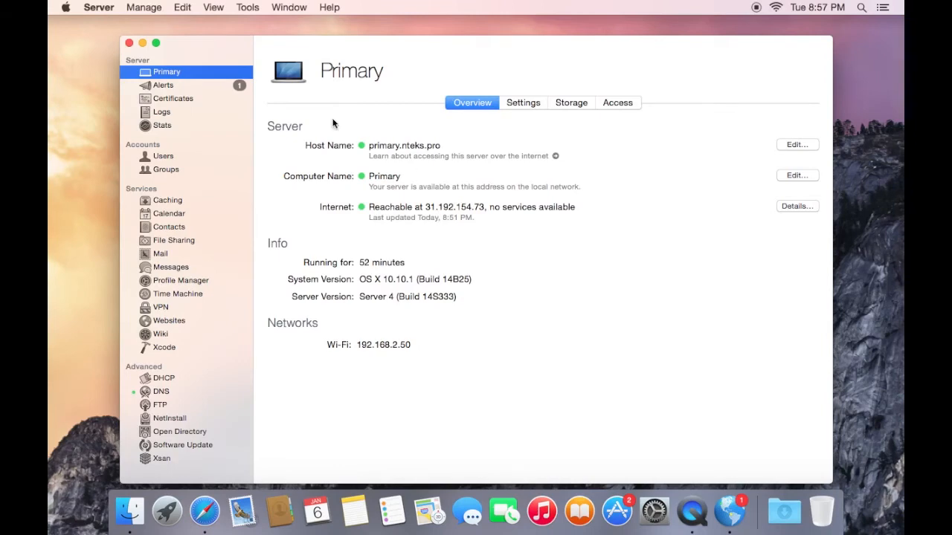
Review the details of the host name changed notification in the server's alerts and close it
{"action": "left_click", "coordinate": [206, 85]}
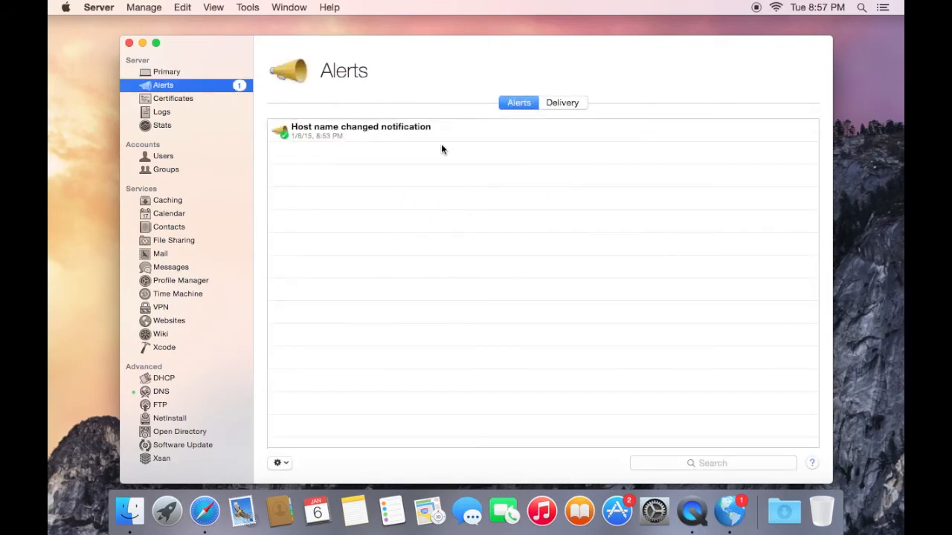
{"action": "double_click", "coordinate": [327, 131]}
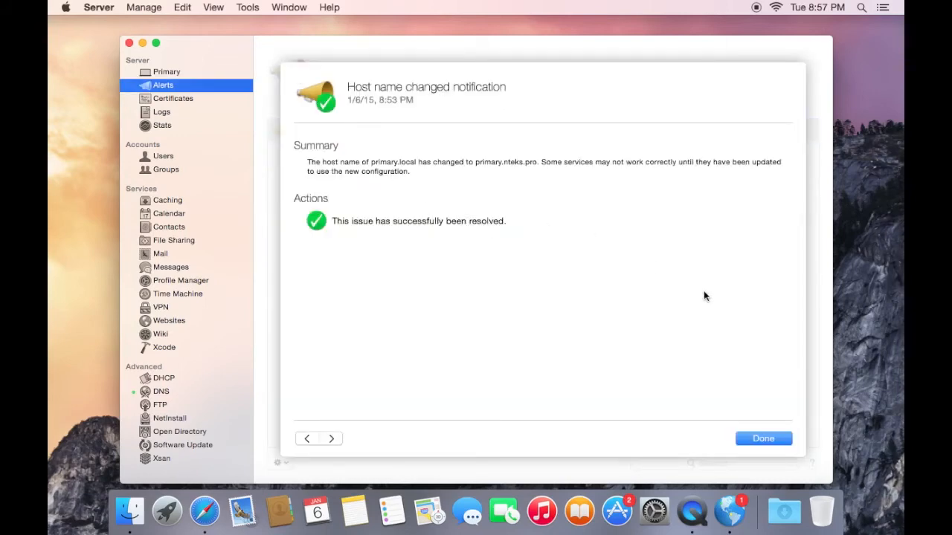
{"action": "left_click", "coordinate": [764, 442]}
{"action": "left_click", "coordinate": [509, 241]}
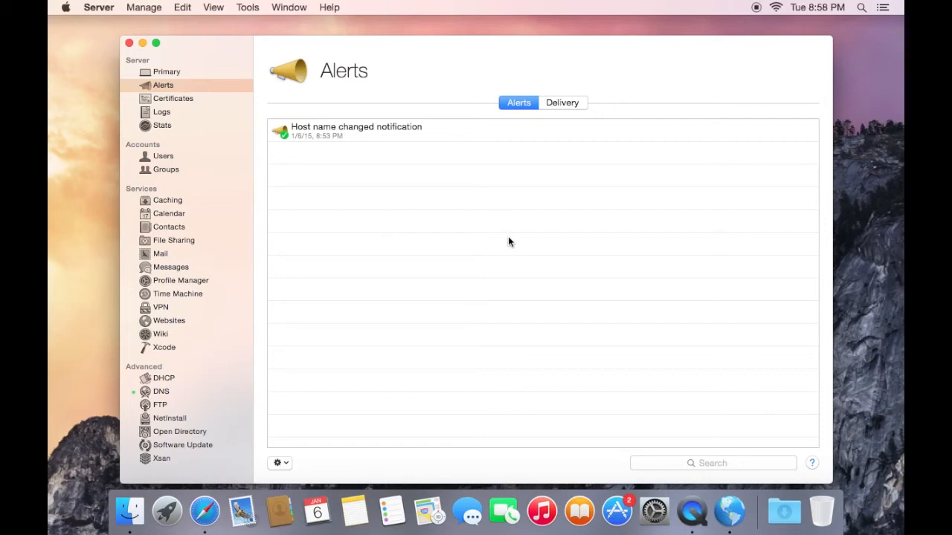
Switch to Network Utility and look up primary.nteks.pro and 192.168.2.50 to check forward and reverse DNS resolution
{"action": "key", "text": "super+space"}
{"action": "type", "text": "net"}
{"action": "key", "text": "Return"}
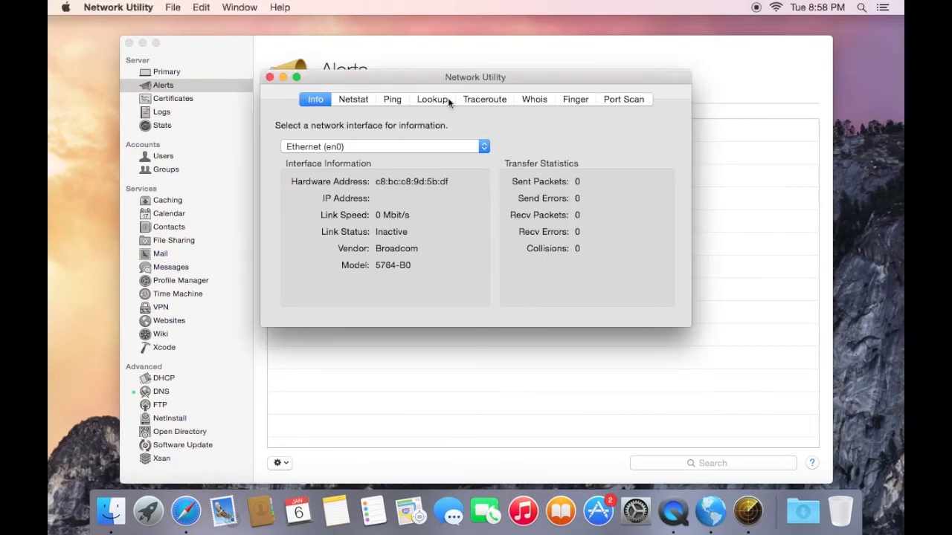
{"action": "left_click", "coordinate": [429, 100]}
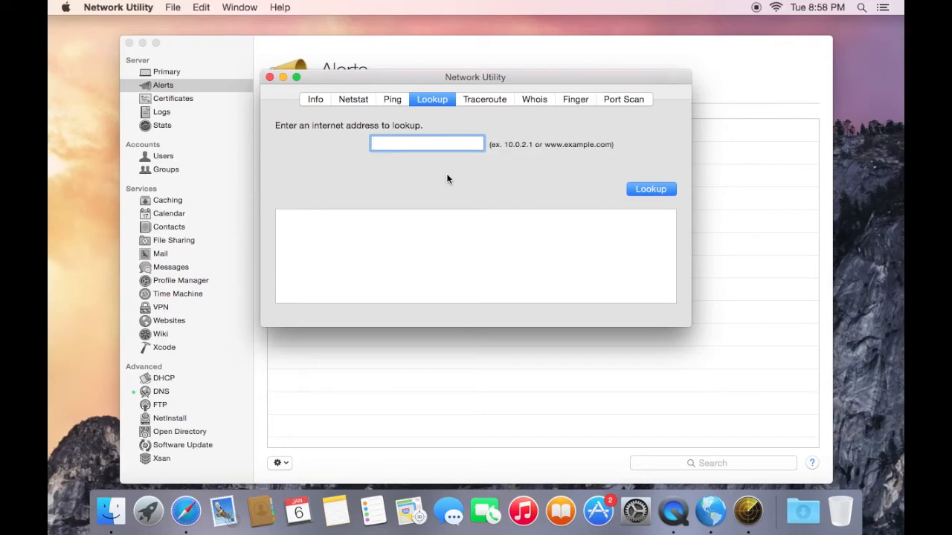
{"action": "type", "text": "primary.nteks.pro"}
{"action": "key", "text": "Return"}
{"action": "type", "text": "192.168.2.50"}
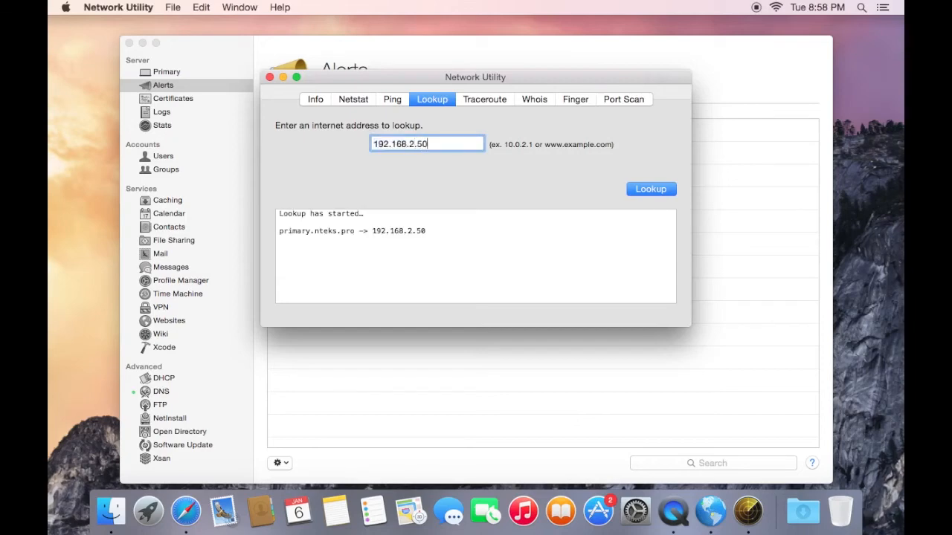
{"action": "key", "text": "Return"}
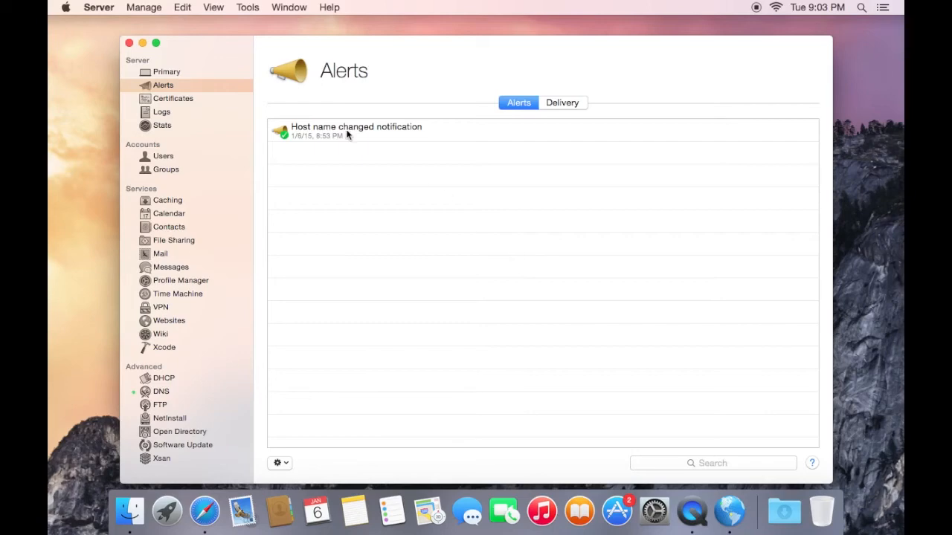
In the Primary server's settings, allow remote login using SSH and enable screen sharing and remote management
{"action": "left_click", "coordinate": [177, 70]}
{"action": "left_click", "coordinate": [514, 107]}
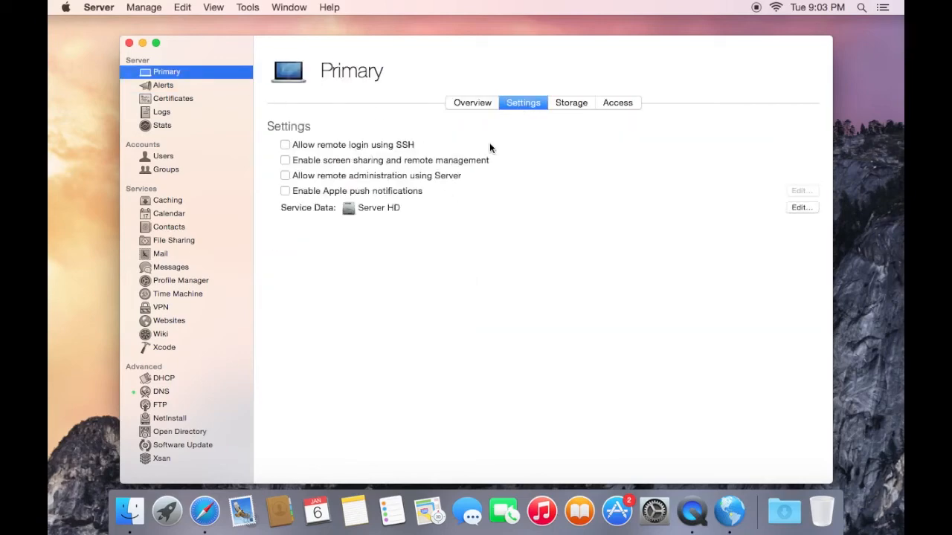
{"action": "left_click", "coordinate": [350, 144]}
{"action": "left_click", "coordinate": [327, 158]}
Check the enabled services in the Sharing preferences of System Preferences, and return to the Server app
{"action": "left_click", "coordinate": [655, 511]}
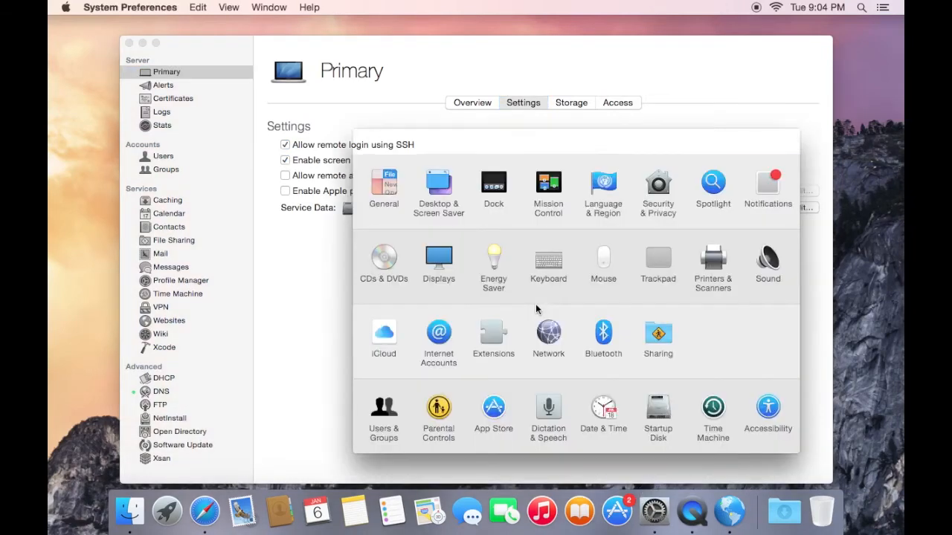
{"action": "left_click", "coordinate": [658, 335]}
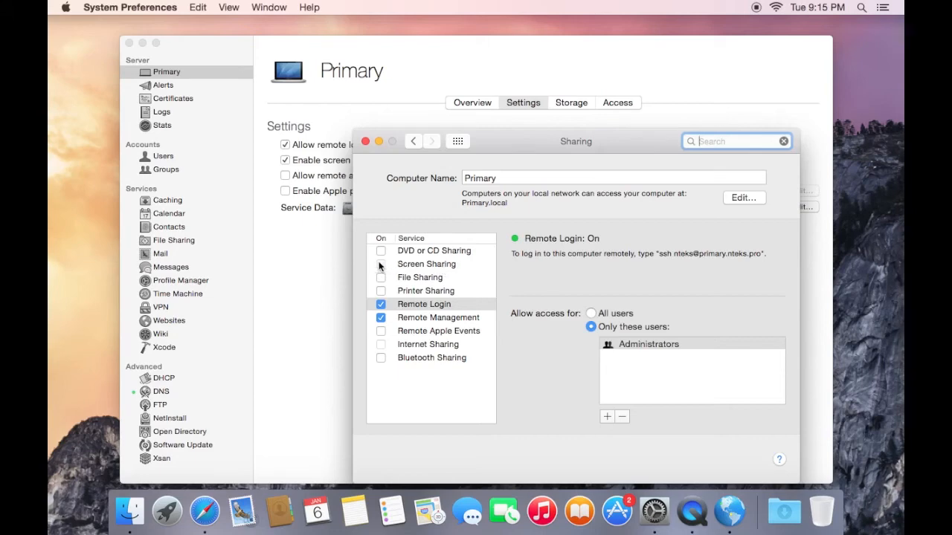
{"action": "left_click", "coordinate": [329, 266]}
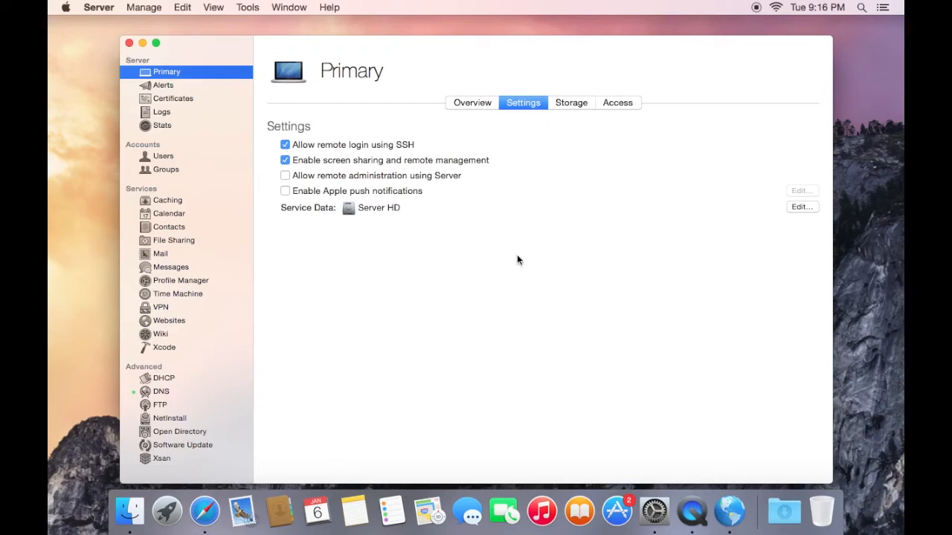
Allow remote administration using Server and enable Apple push notifications for the Primary server
{"action": "left_click", "coordinate": [285, 175]}
{"action": "left_click", "coordinate": [375, 191]}
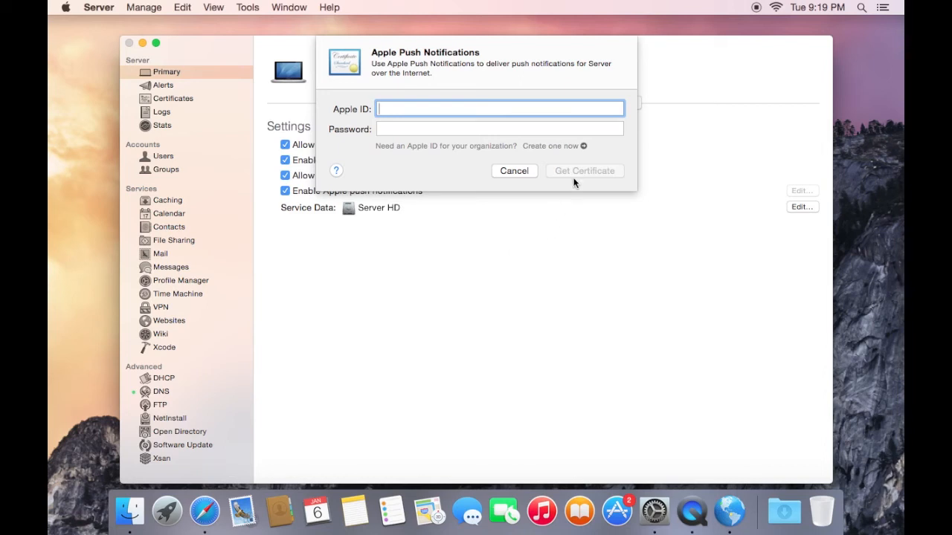
{"action": "key", "text": "Escape"}
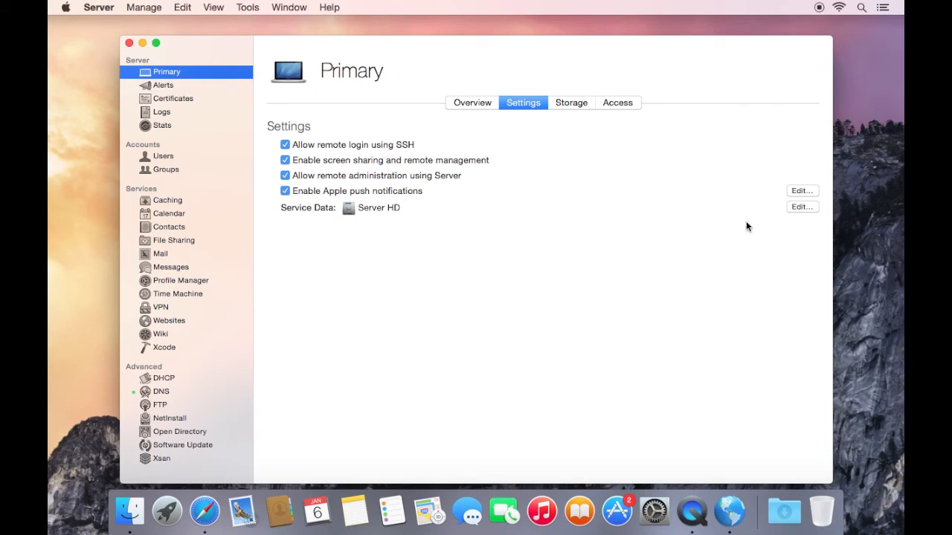
Review the volumes available for storing service data without changing the selected one
{"action": "left_click", "coordinate": [801, 208]}
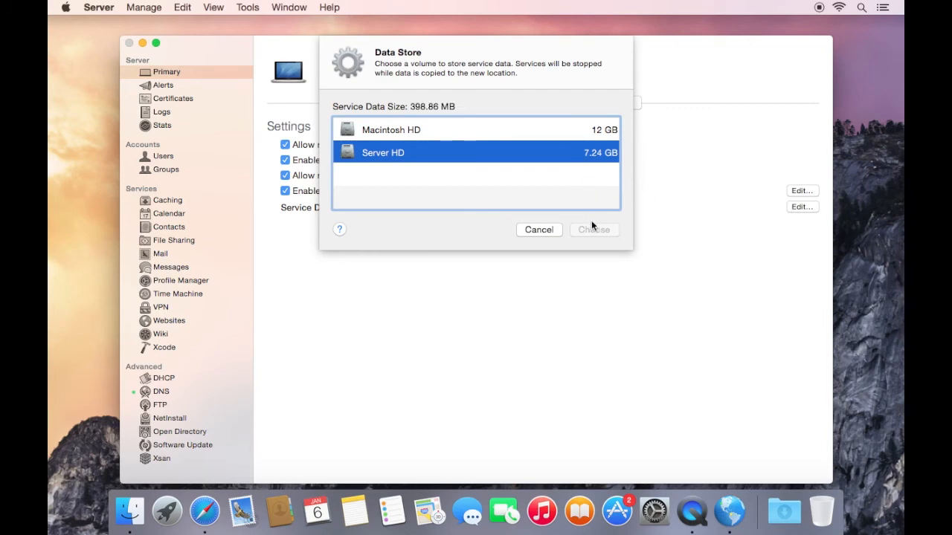
{"action": "left_click", "coordinate": [537, 230]}
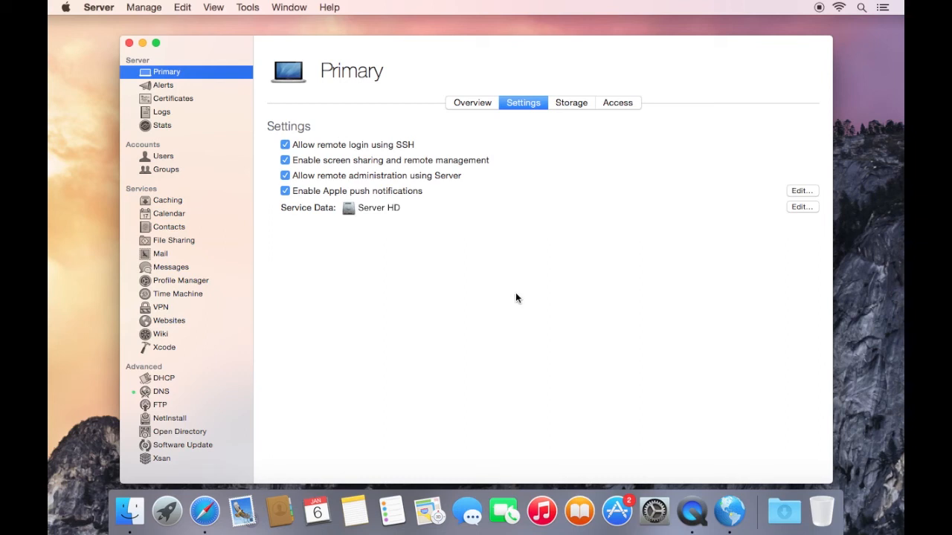
Turn the DNS service off and back on
{"action": "left_click", "coordinate": [161, 396]}
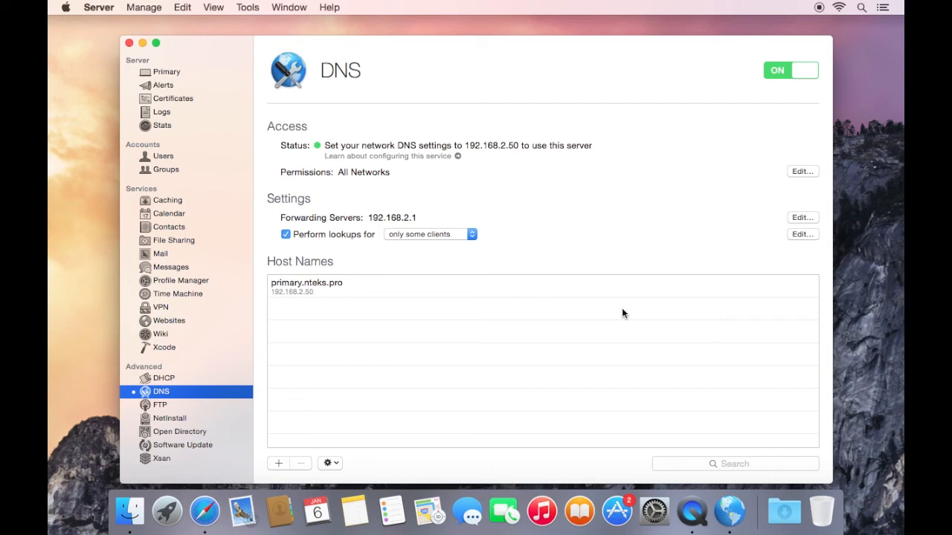
{"action": "left_click", "coordinate": [789, 70]}
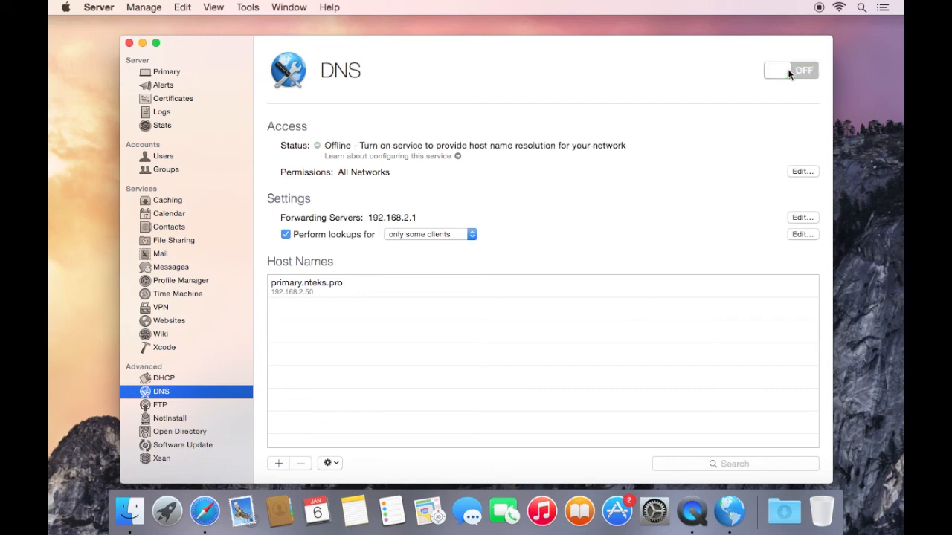
{"action": "left_click", "coordinate": [789, 71]}
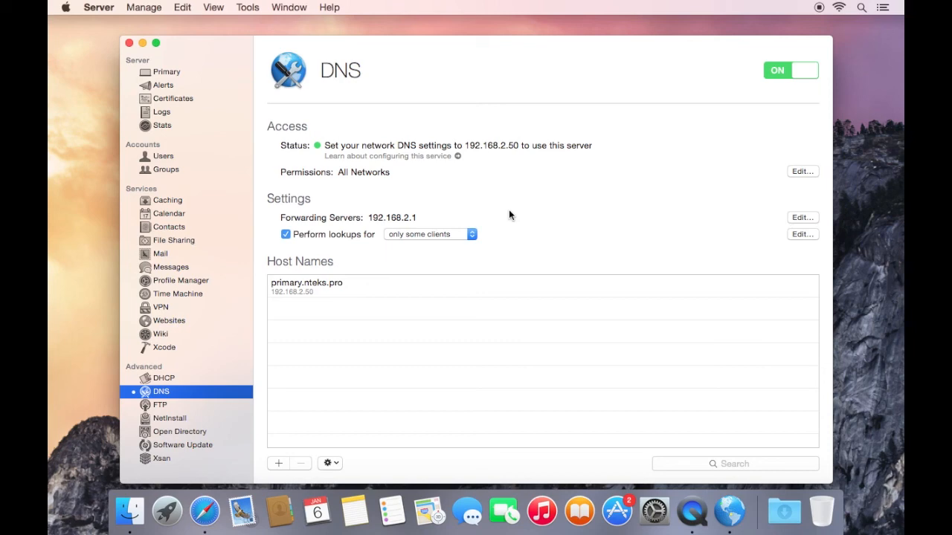
Switch to Terminal and list the server's services with sudo serveradmin list
{"action": "key", "text": "super+space"}
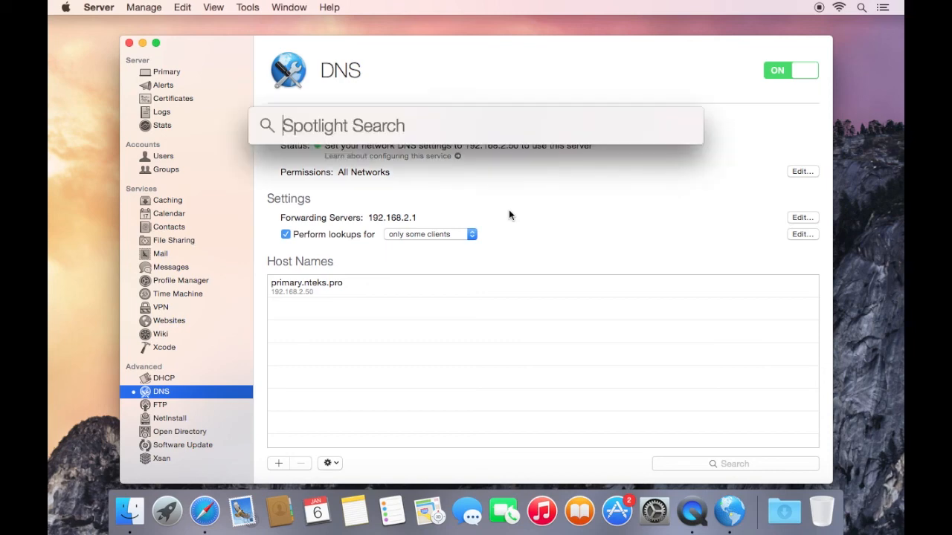
{"action": "type", "text": "ter"}
{"action": "key", "text": "Return"}
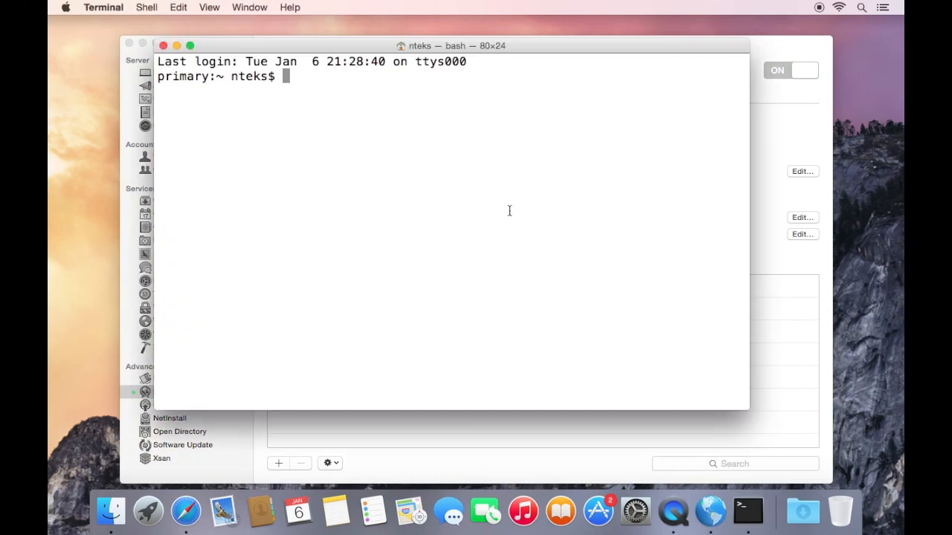
{"action": "type", "text": "sudo serveradmin list"}
{"action": "key", "text": "Return"}
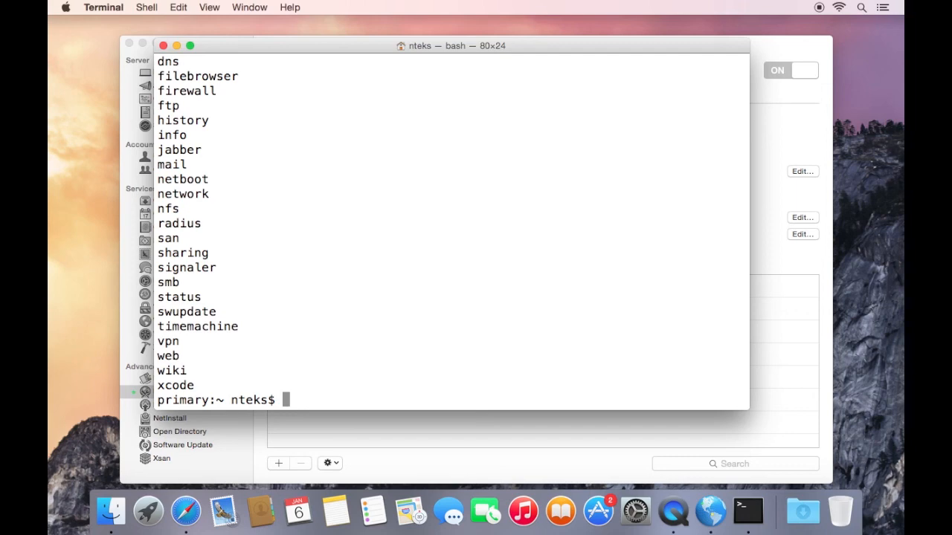
Display the full status of the DNS service with sudo serveradmin fullstatus dns
{"action": "type", "text": "sudo serve"}
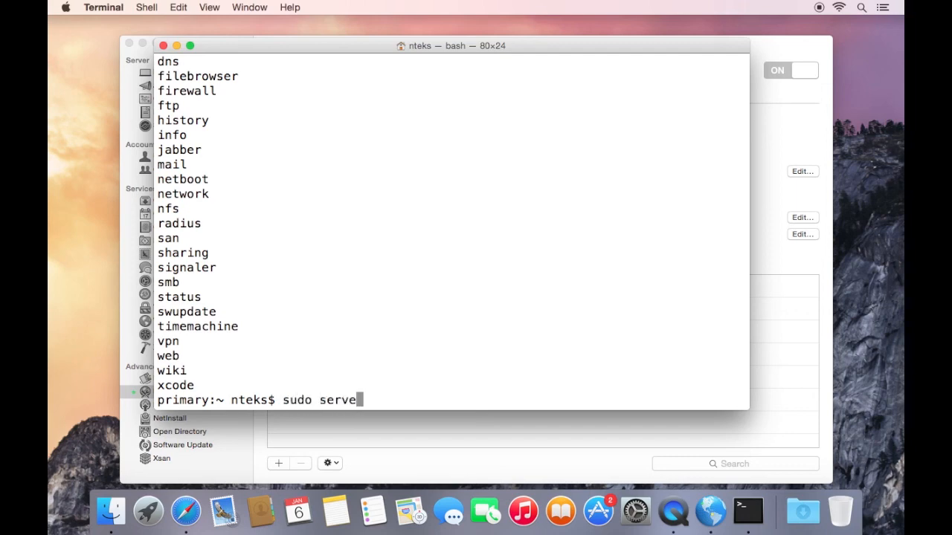
{"action": "type", "text": "radmin fulls"}
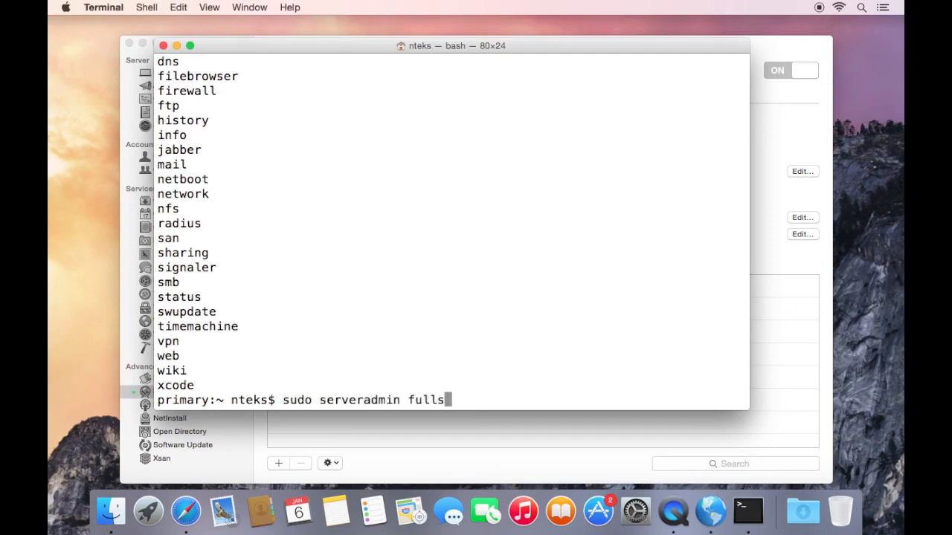
{"action": "type", "text": "tatus dns"}
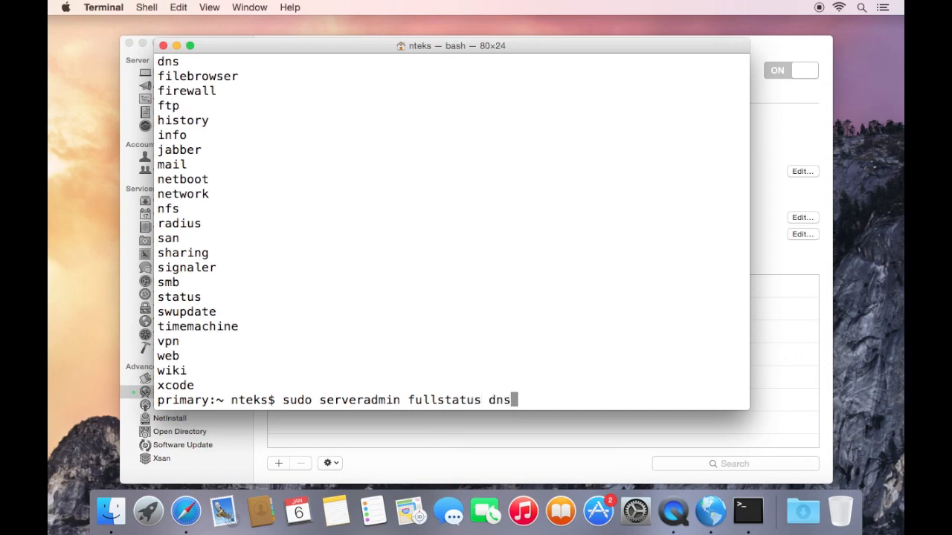
{"action": "key", "text": "Return"}
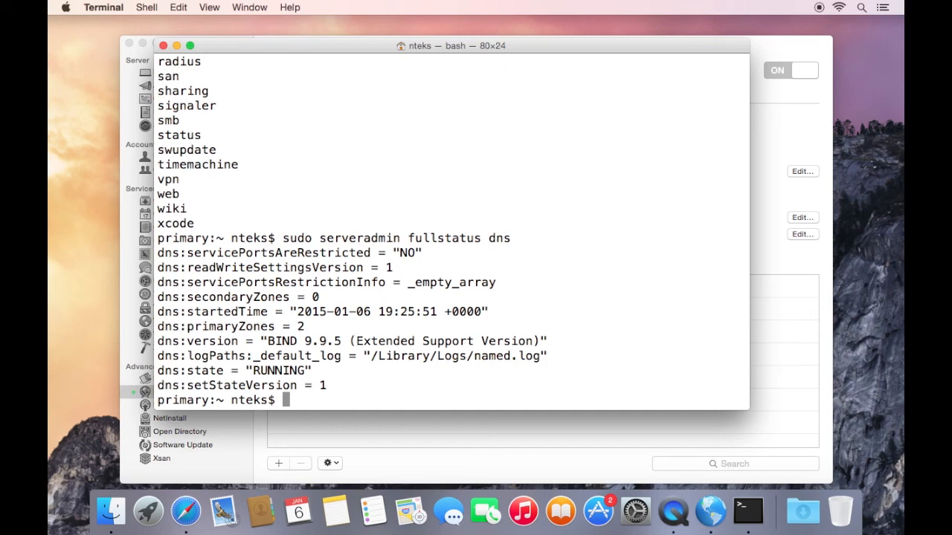
Display the DNS service's configuration with sudo serveradmin settings dns
{"action": "type", "text": "sudo serveradmin s"}
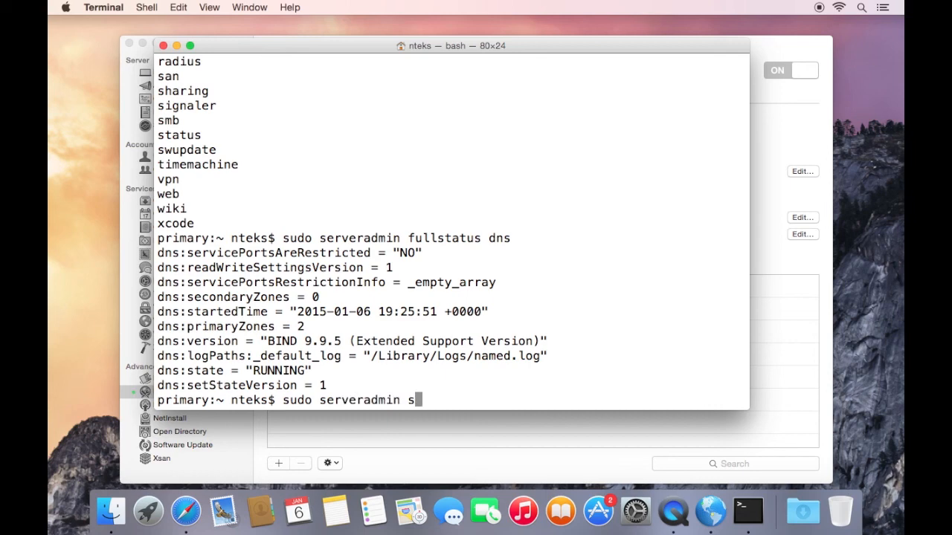
{"action": "type", "text": "ettings "}
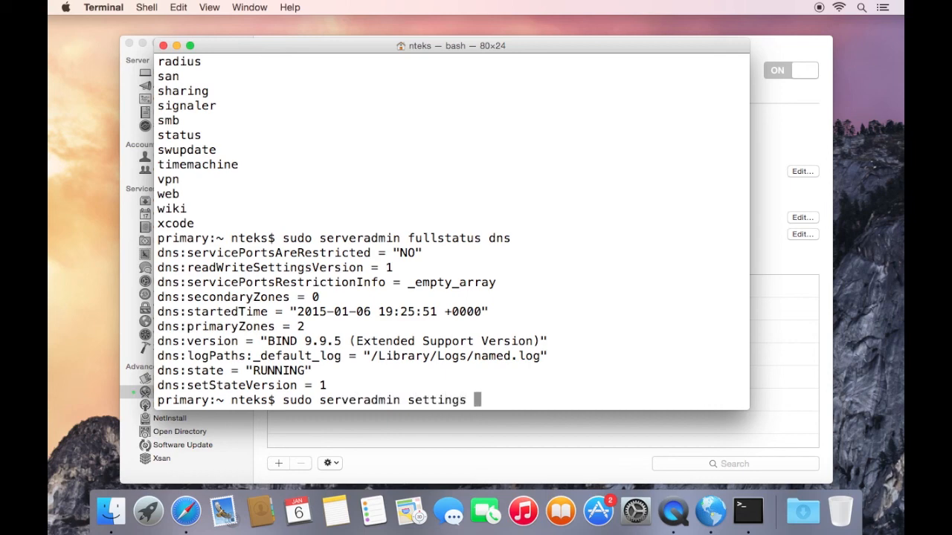
{"action": "type", "text": "dns"}
{"action": "key", "text": "Return"}
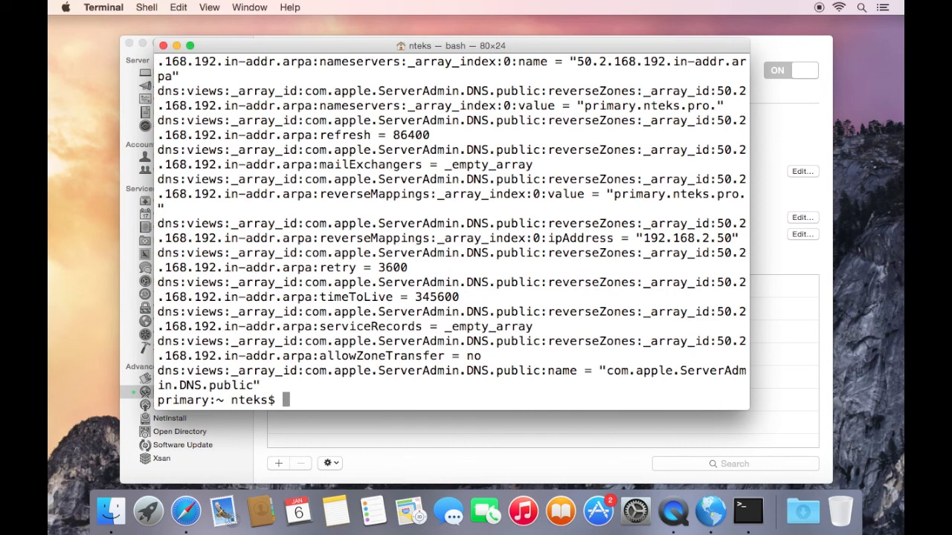